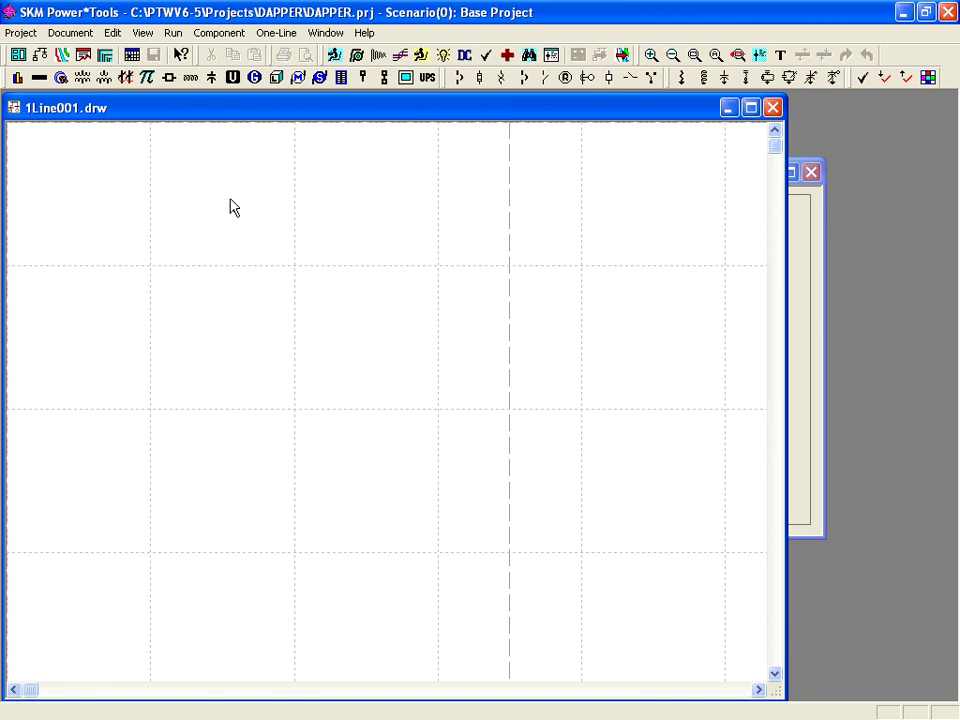
Step: Place three buses, BUS-0001, BUS-0002 and BUS-0003, stacked down the drawing
click(42, 80)
click(214, 272)
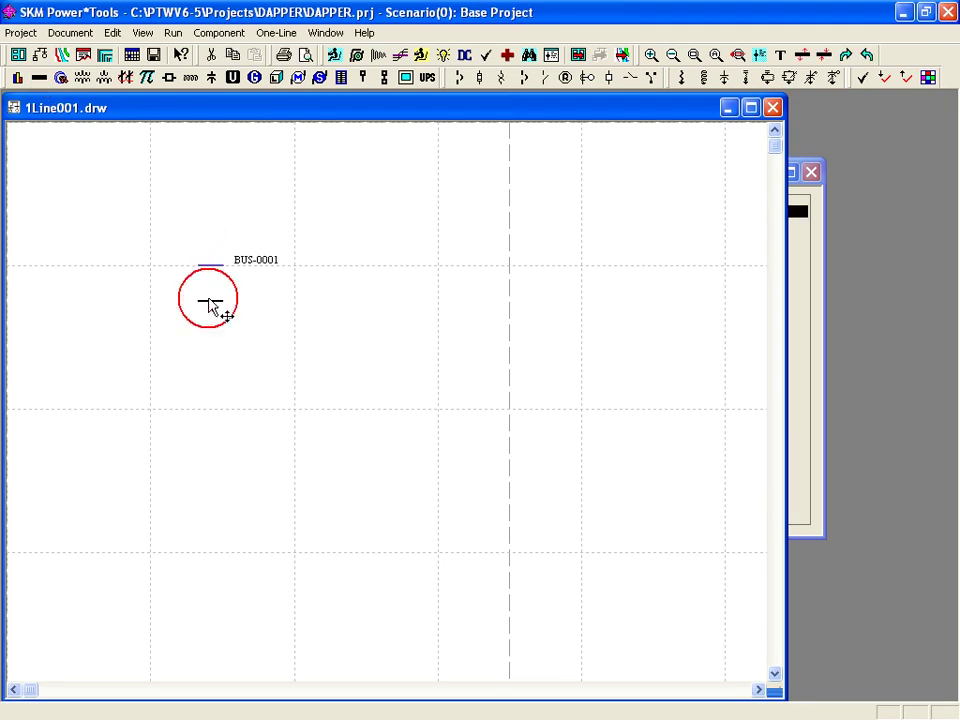
click(214, 405)
click(204, 552)
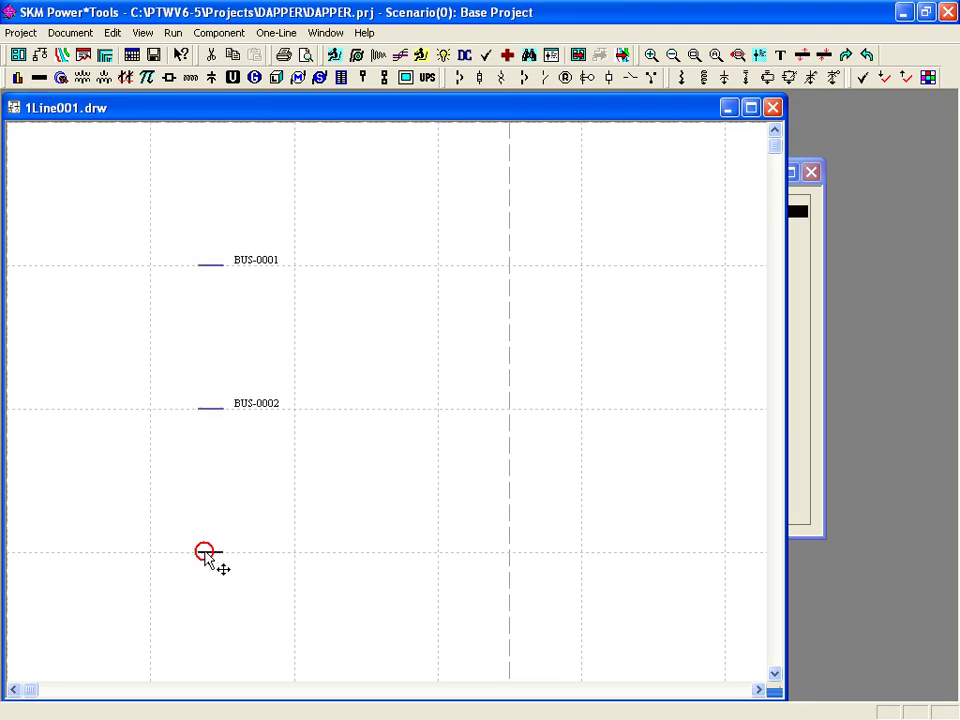
Step: Add cable CBL-0001 to BUS-0003, transformer XF2-0001 above BUS-0002, and a utility above BUS-0001
click(61, 77)
click(181, 470)
click(208, 477)
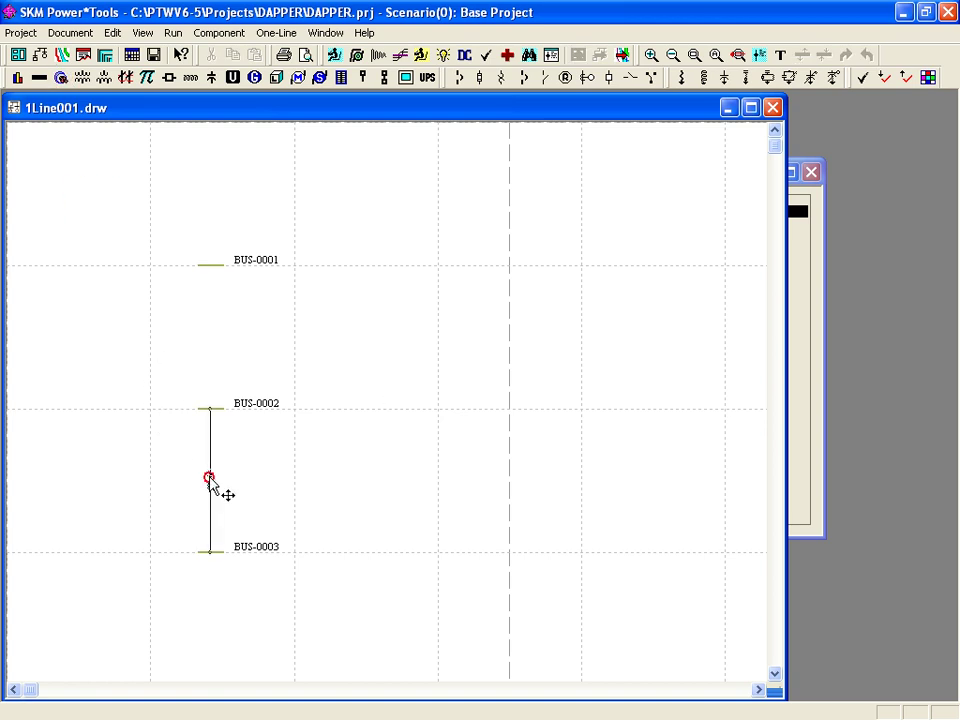
click(80, 79)
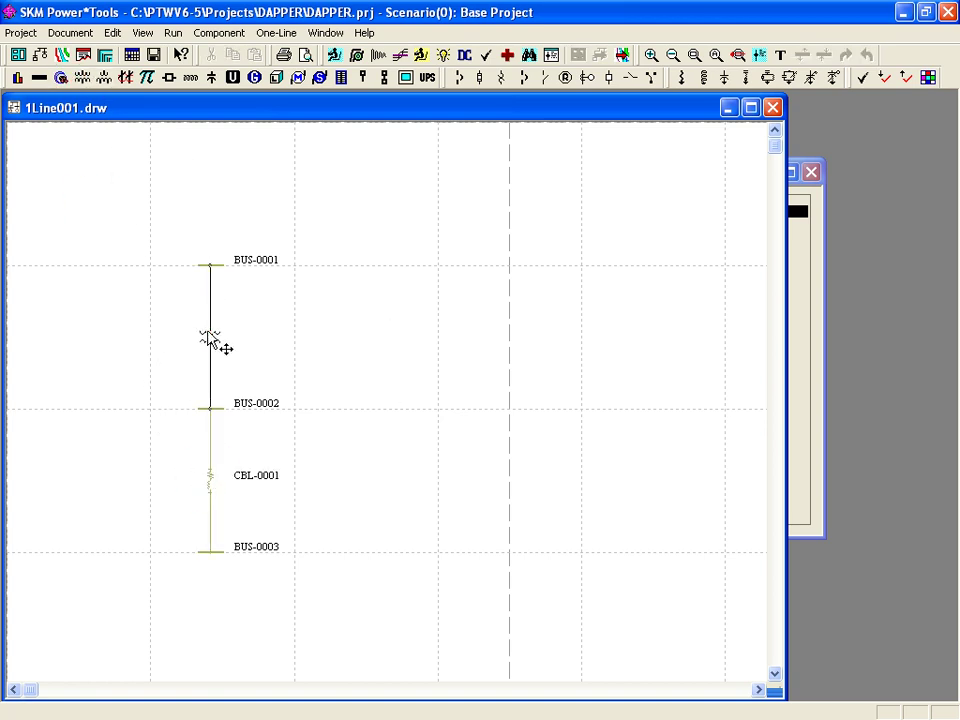
click(208, 340)
click(232, 77)
click(207, 200)
Step: Place motor MTRI-0001 under BUS-0003, extend BUS-0003 right, and add load LOAD-0001
click(298, 78)
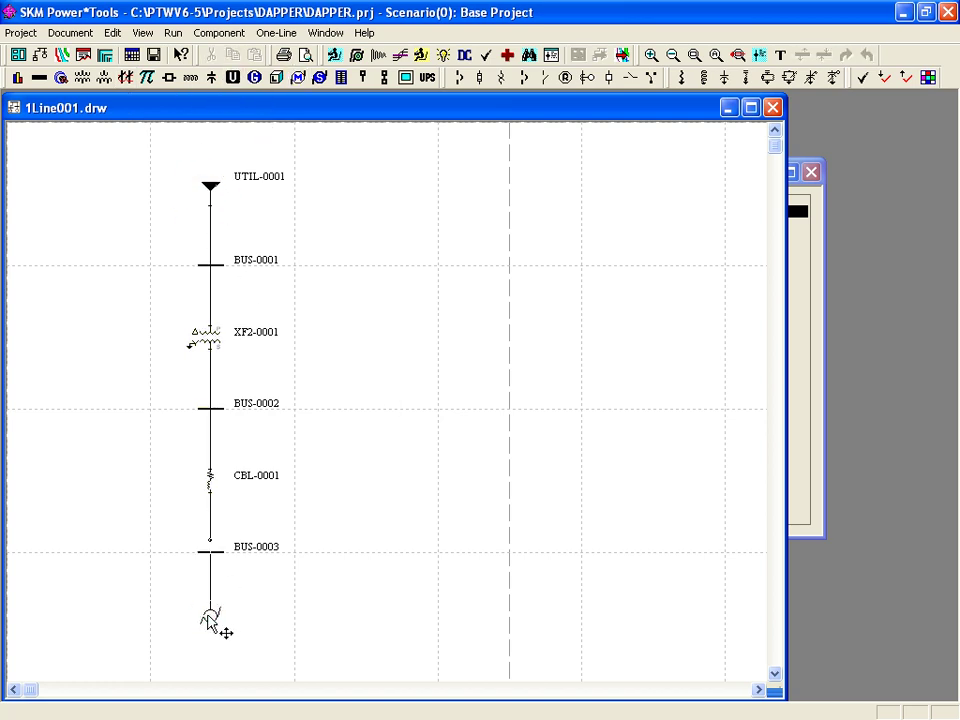
click(210, 628)
drag(223, 552, 343, 570)
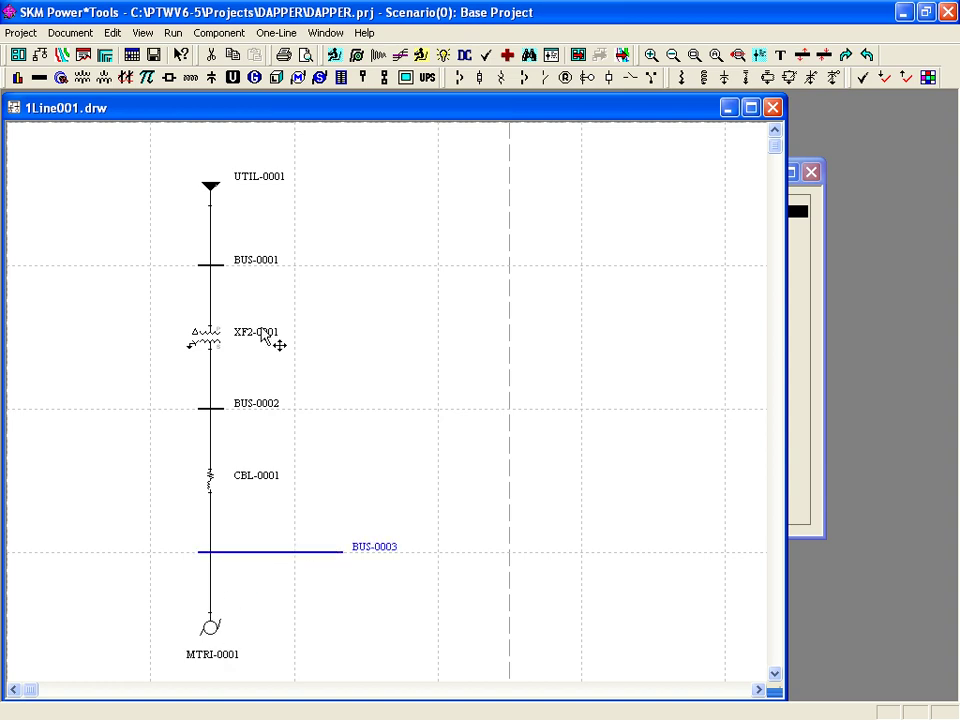
click(276, 78)
click(314, 624)
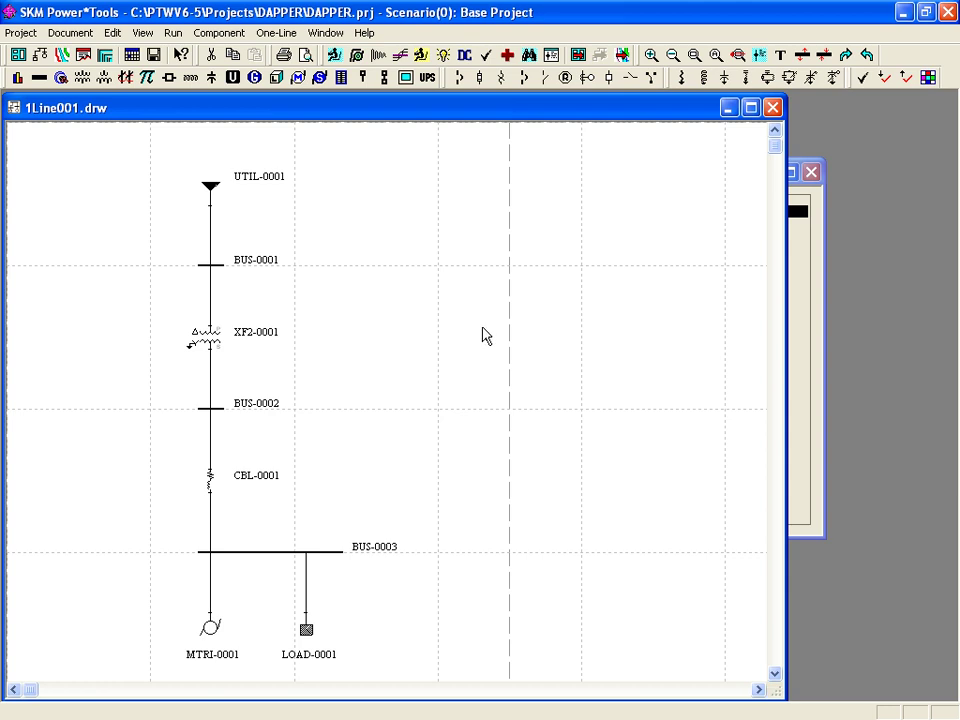
Step: In the Component Editor, set BUS-0001 to 41600 V and BUS-0002 to 480 V nominal voltage
click(797, 313)
drag(633, 289, 563, 300)
text(41600)
click(378, 396)
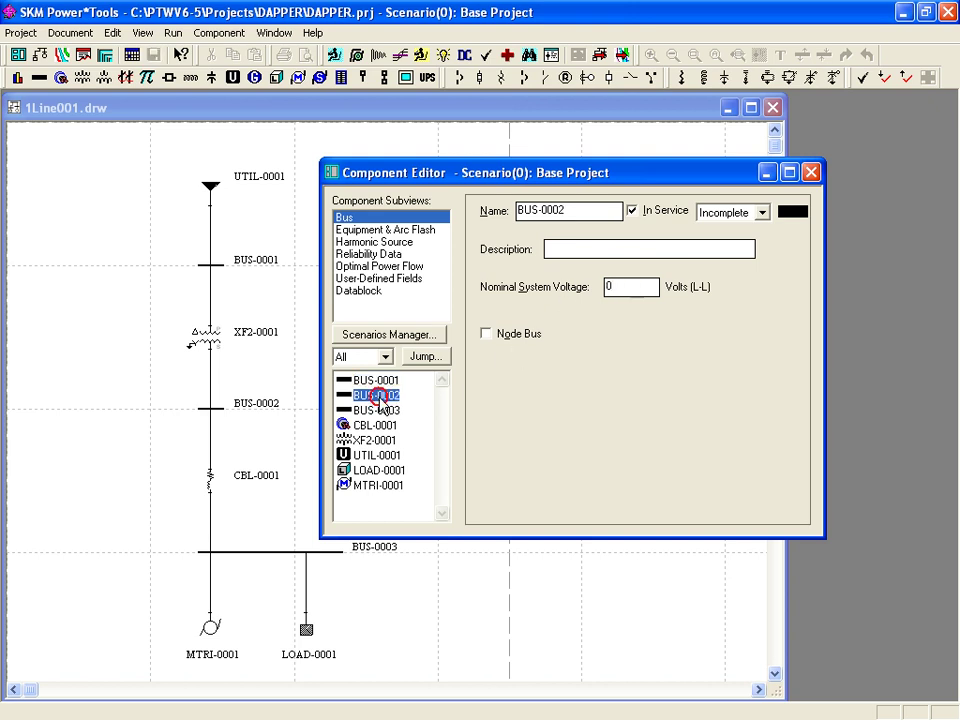
drag(650, 288, 559, 300)
text(480)
Step: Set CBL-0001 length to 100 ft, LOAD-0001 to 100 kVA, and MTRI-0001 to 200 hp
click(373, 425)
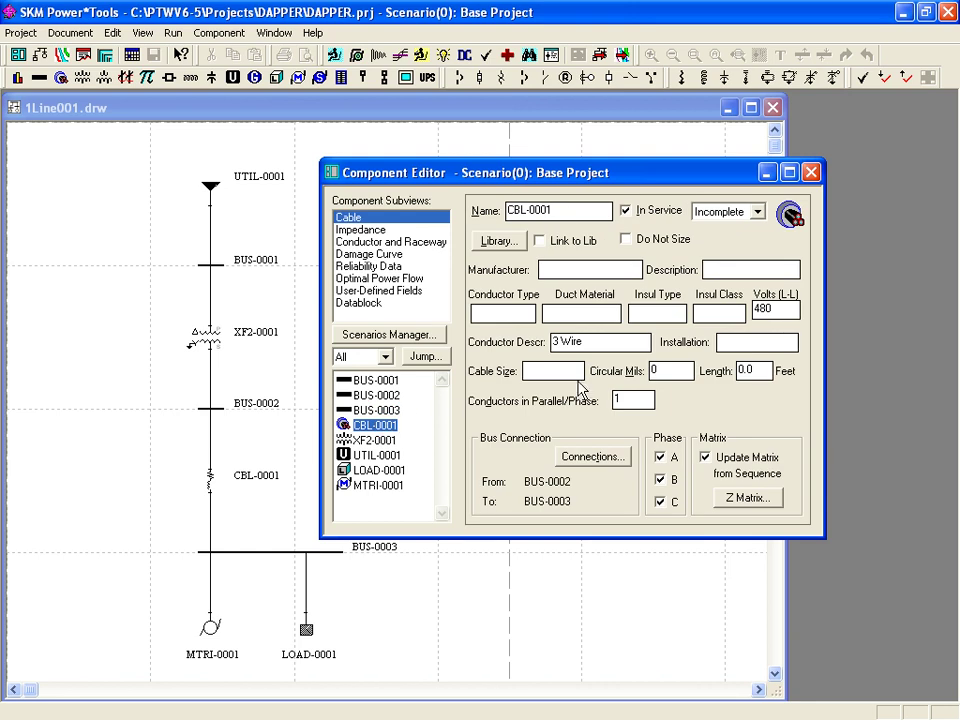
click(703, 371)
text(100)
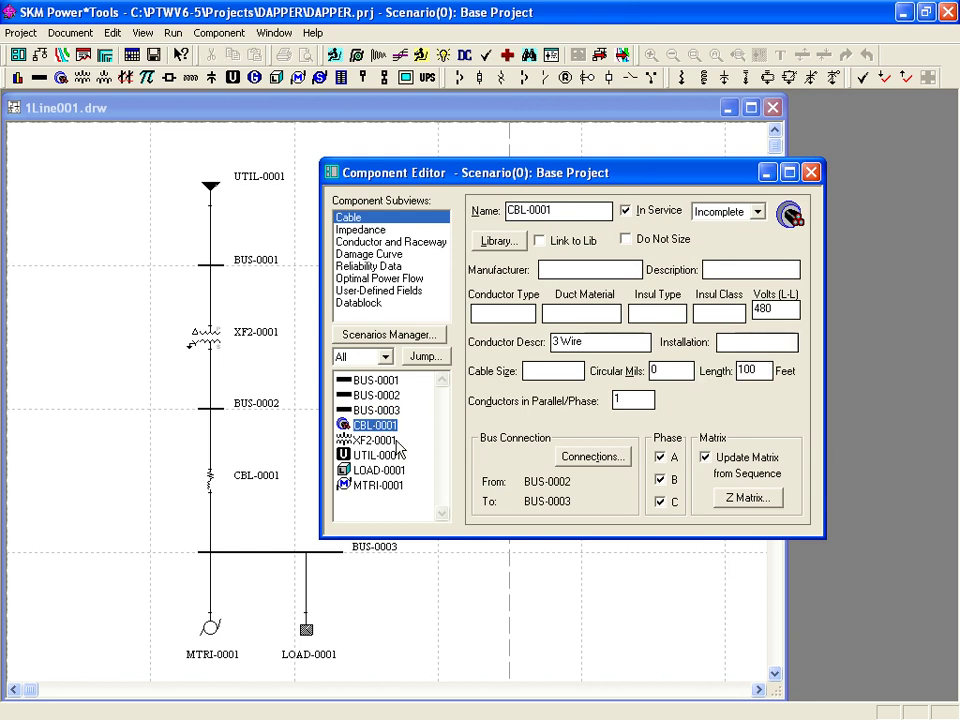
click(388, 470)
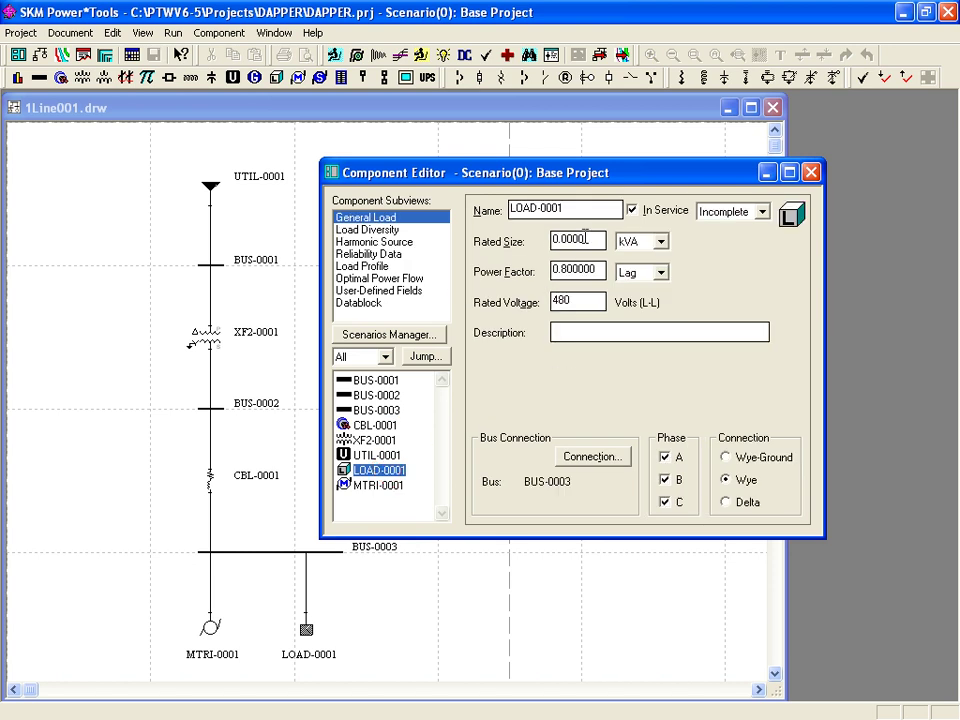
click(544, 241)
text(100)
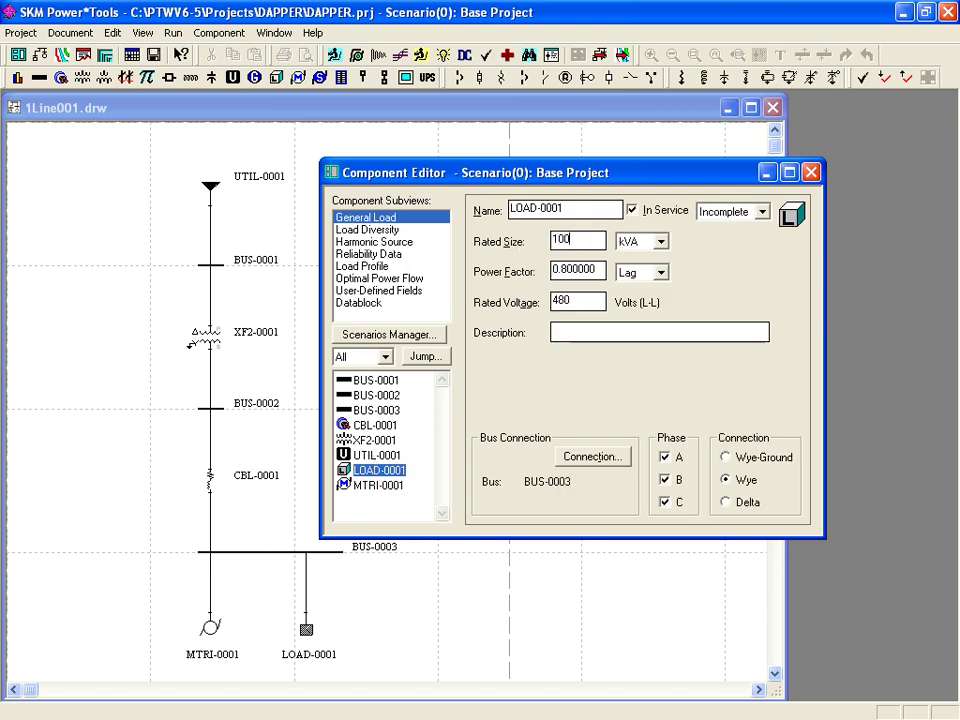
click(385, 486)
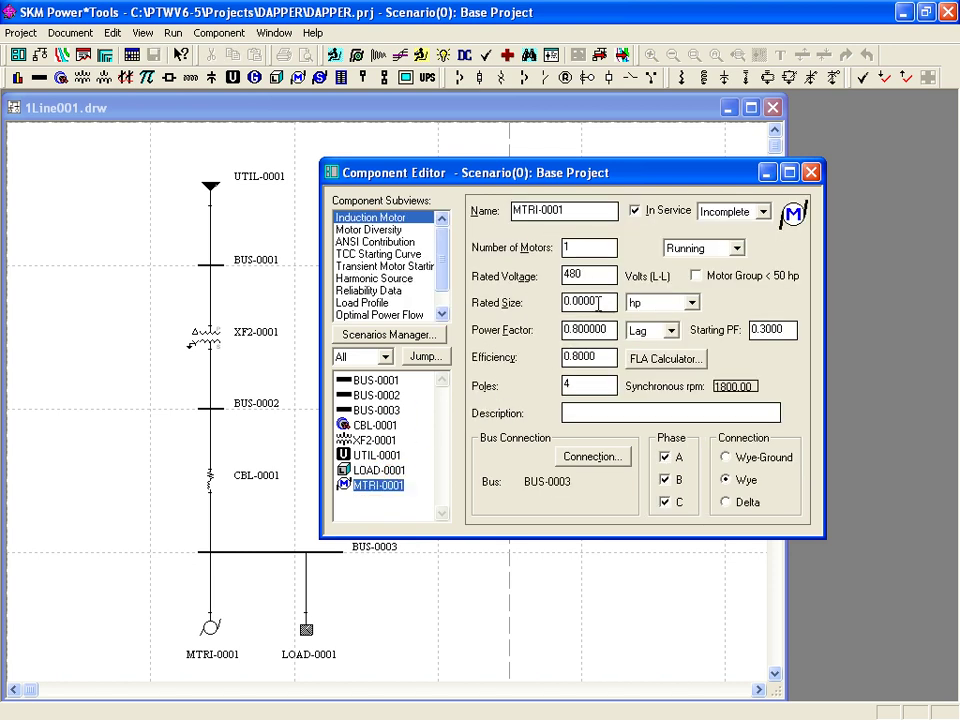
click(575, 302)
text(200)
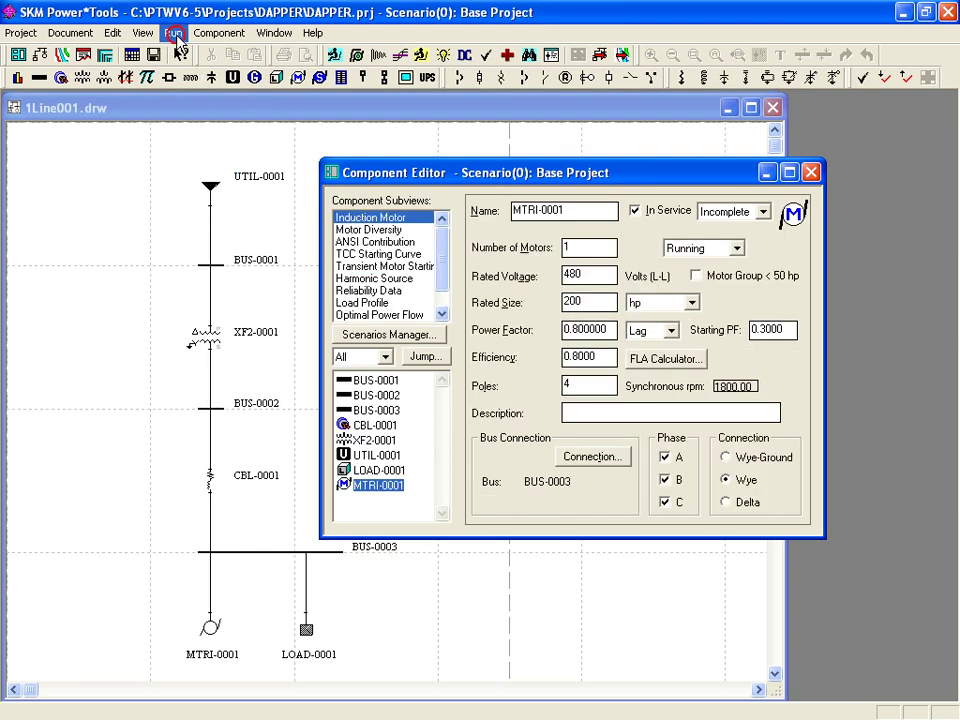
Step: Run the Demand Load and Sizing balanced system studies and close the study messages
click(174, 33)
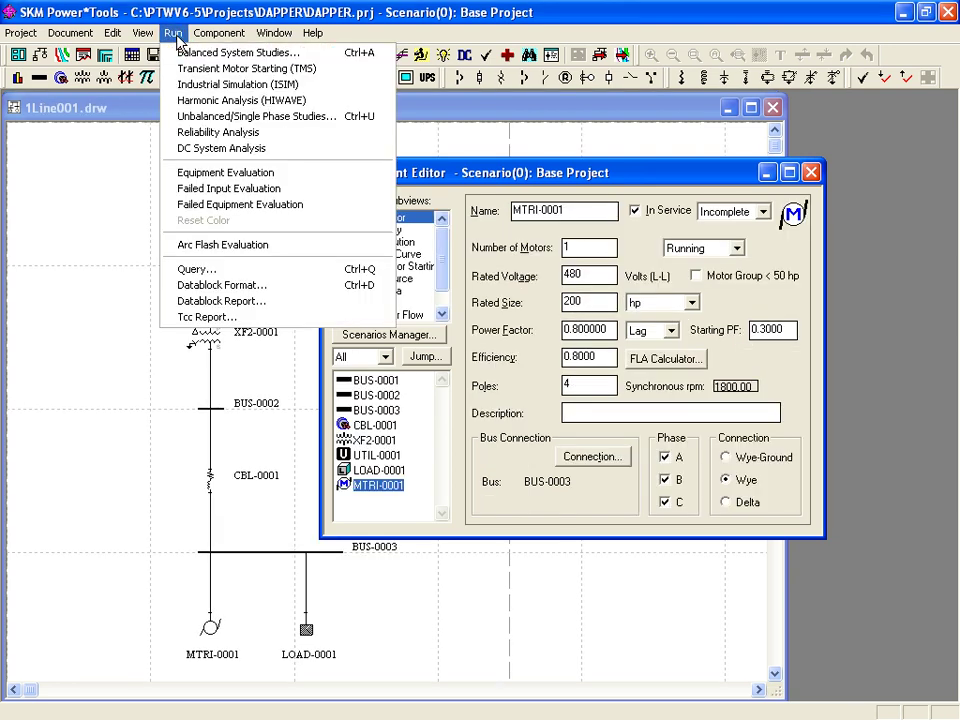
click(205, 52)
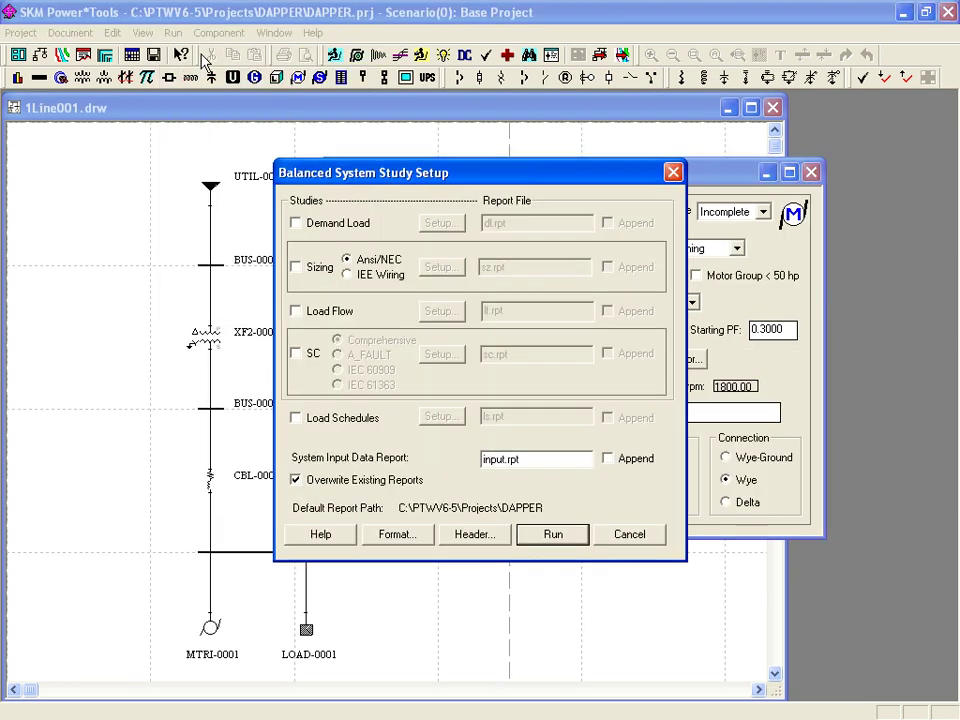
click(296, 222)
click(296, 268)
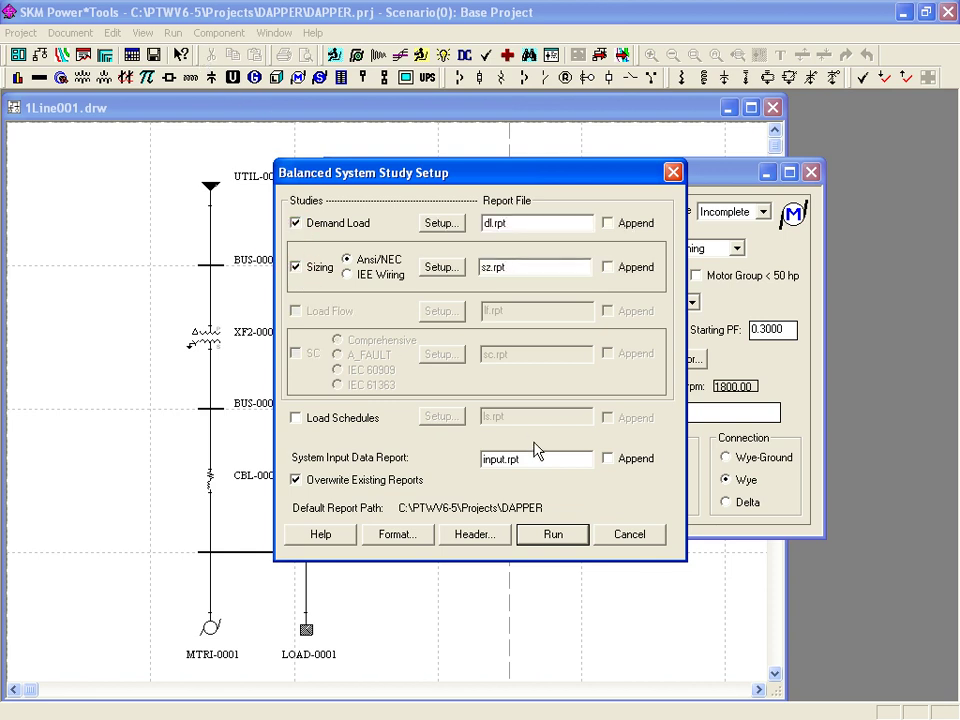
click(550, 535)
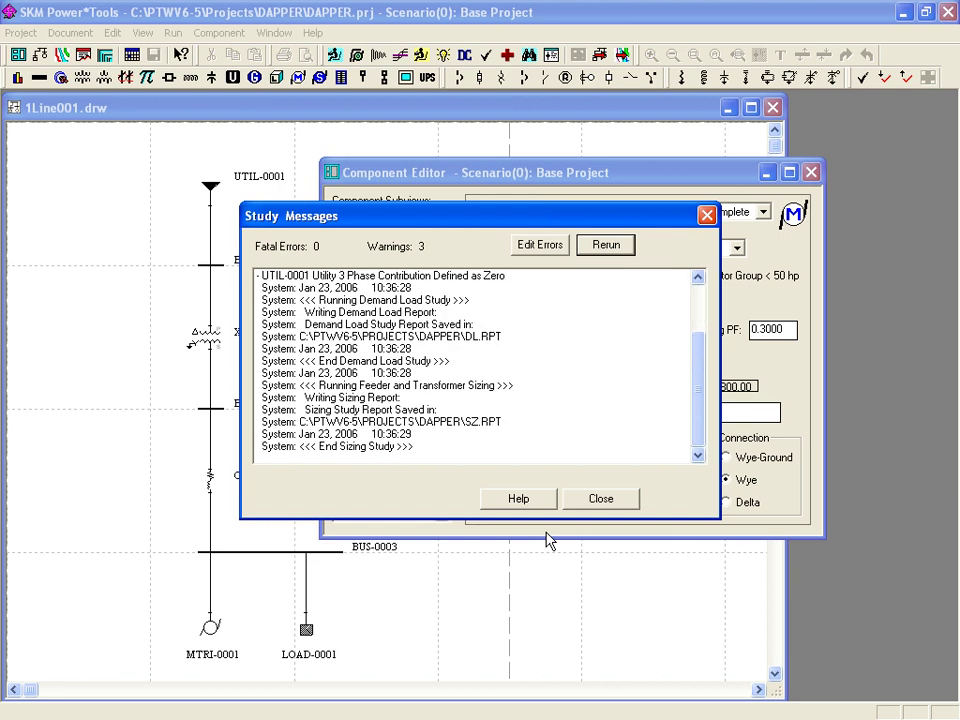
click(603, 499)
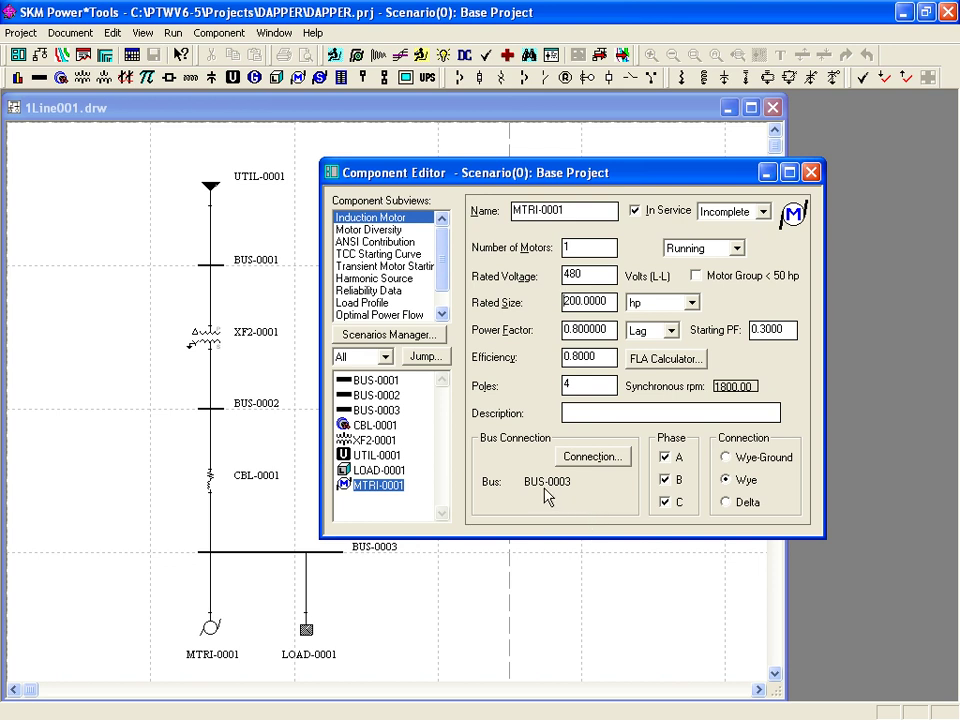
Step: Check CBL-0001's data, then mark transformer XF2-0001 as Do Not Size
click(375, 425)
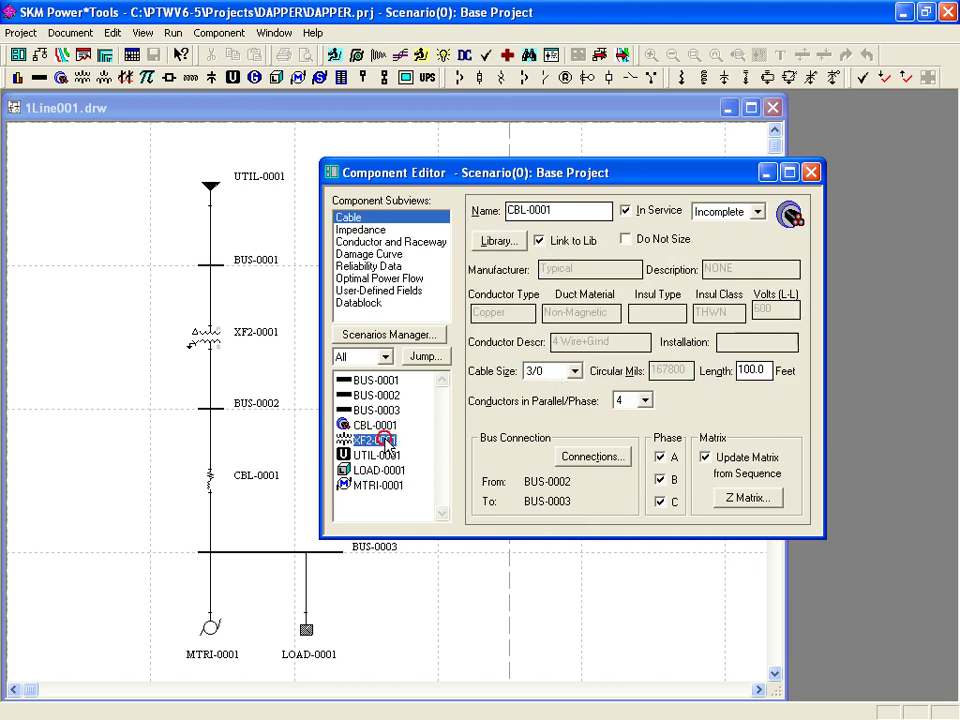
click(385, 441)
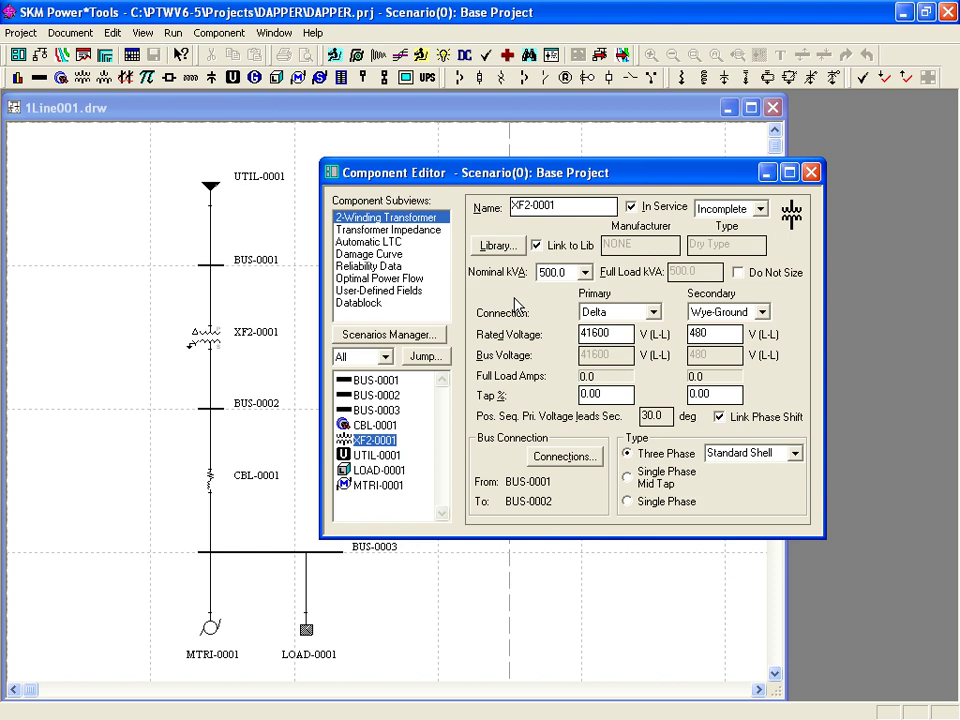
click(738, 273)
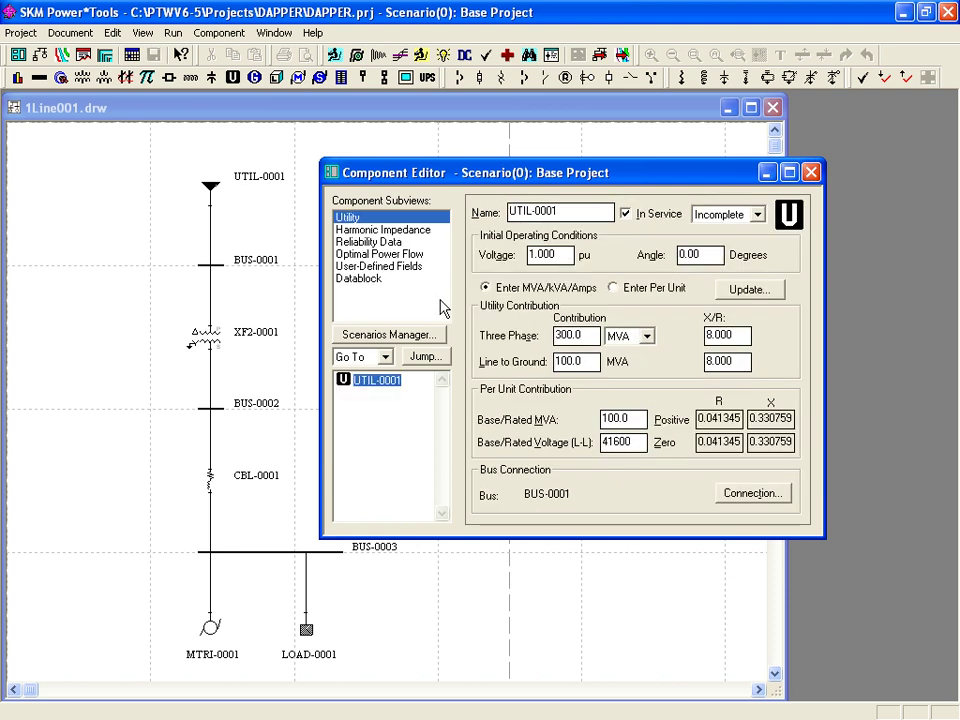
Step: Run the Load Flow and comprehensive short-circuit studies and close the study messages
click(172, 32)
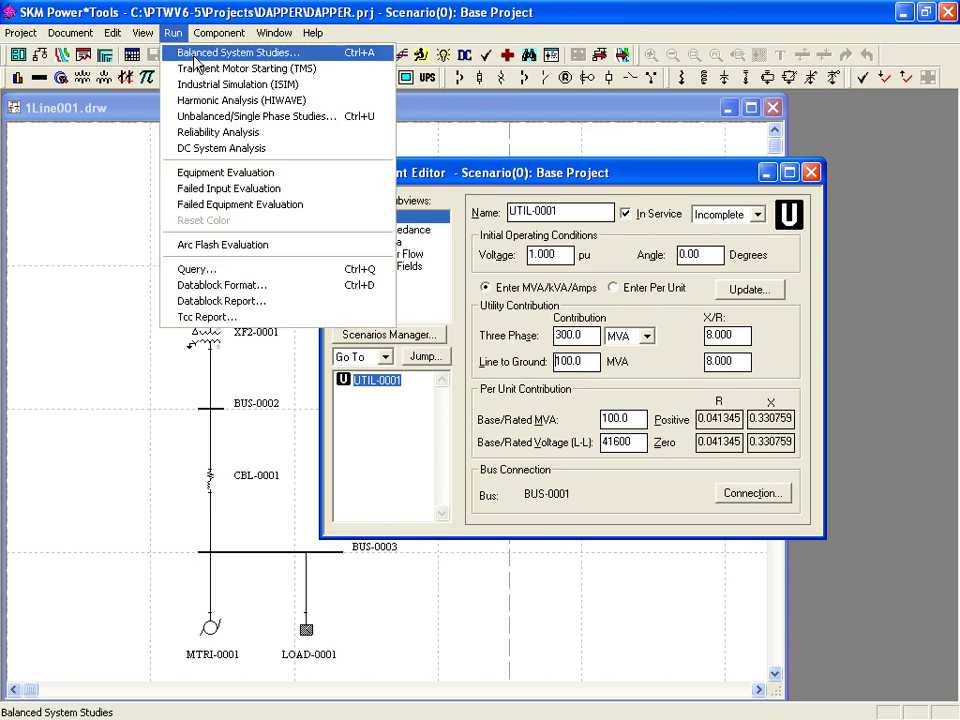
click(186, 54)
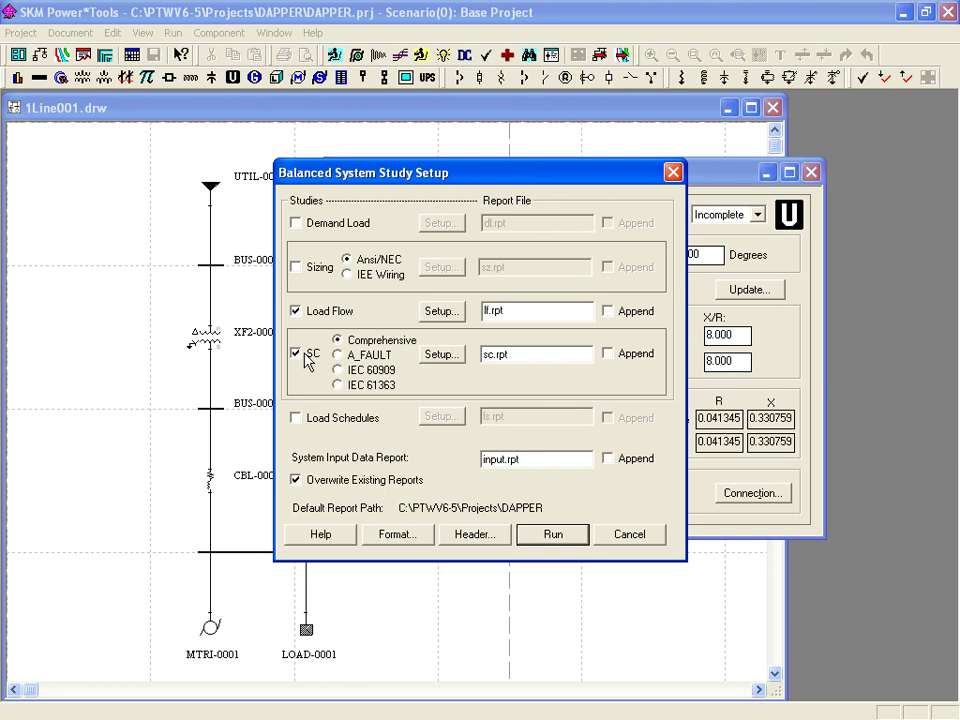
click(521, 534)
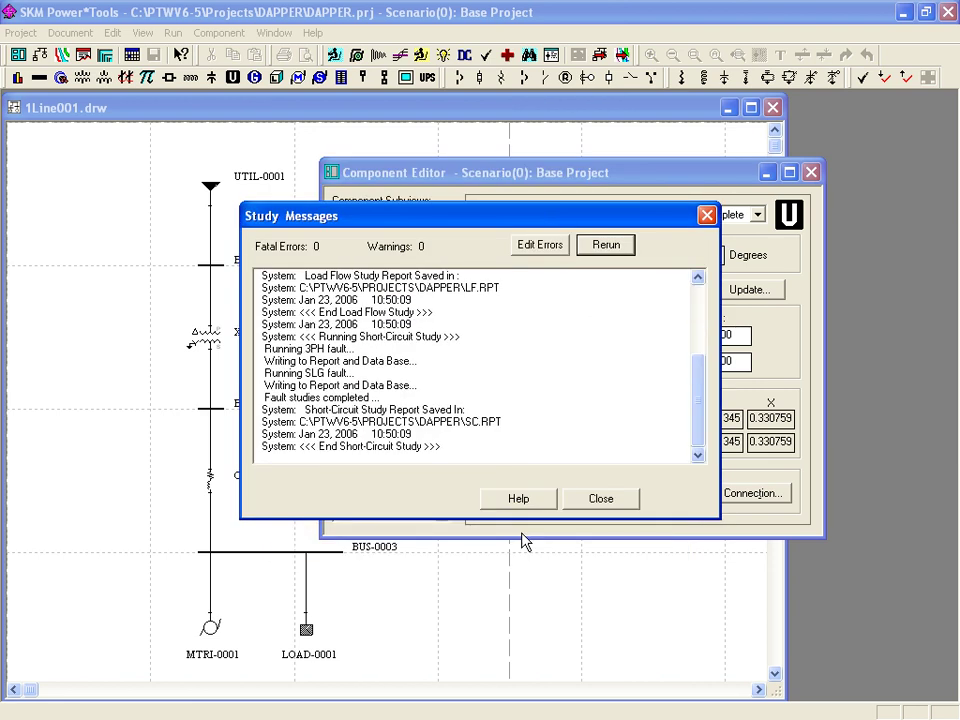
click(600, 498)
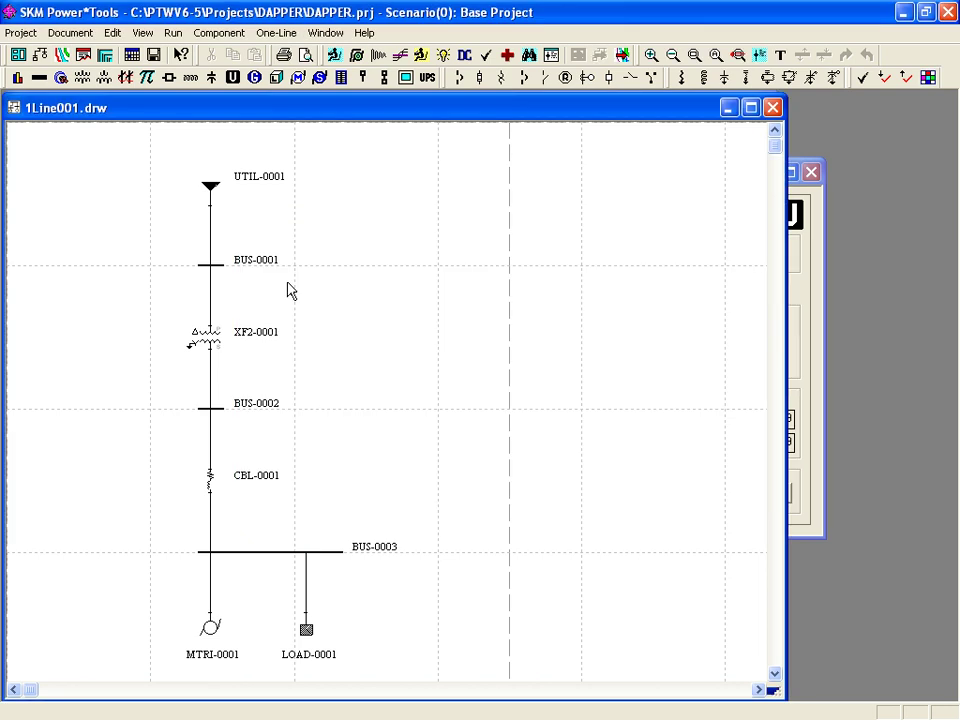
Step: Open and review the SC.RPT short-circuit report, then close it
click(62, 54)
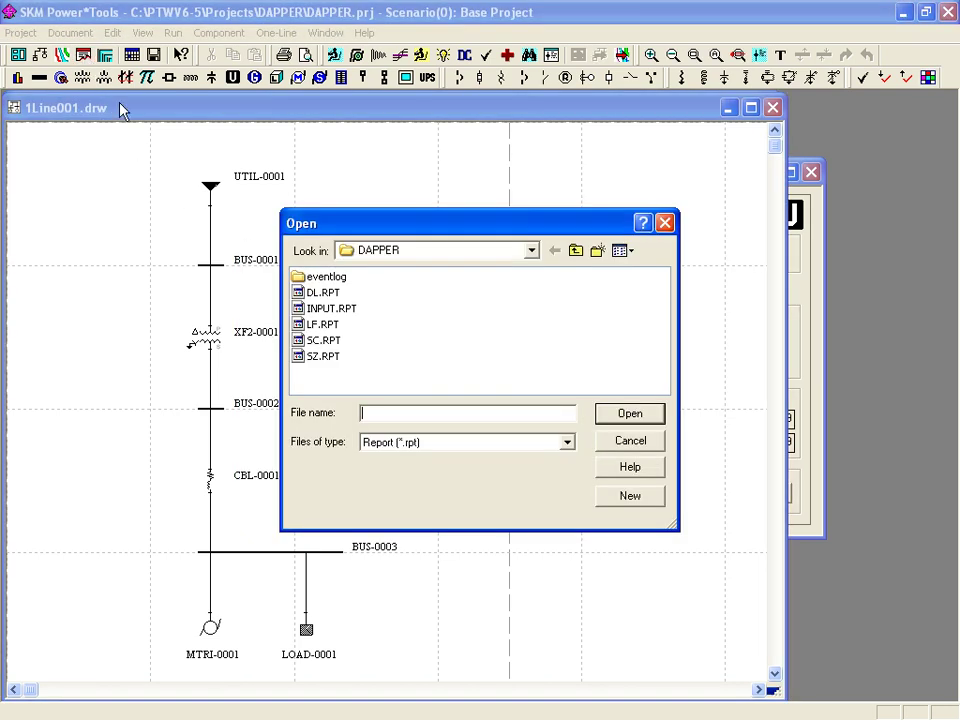
double_click(326, 341)
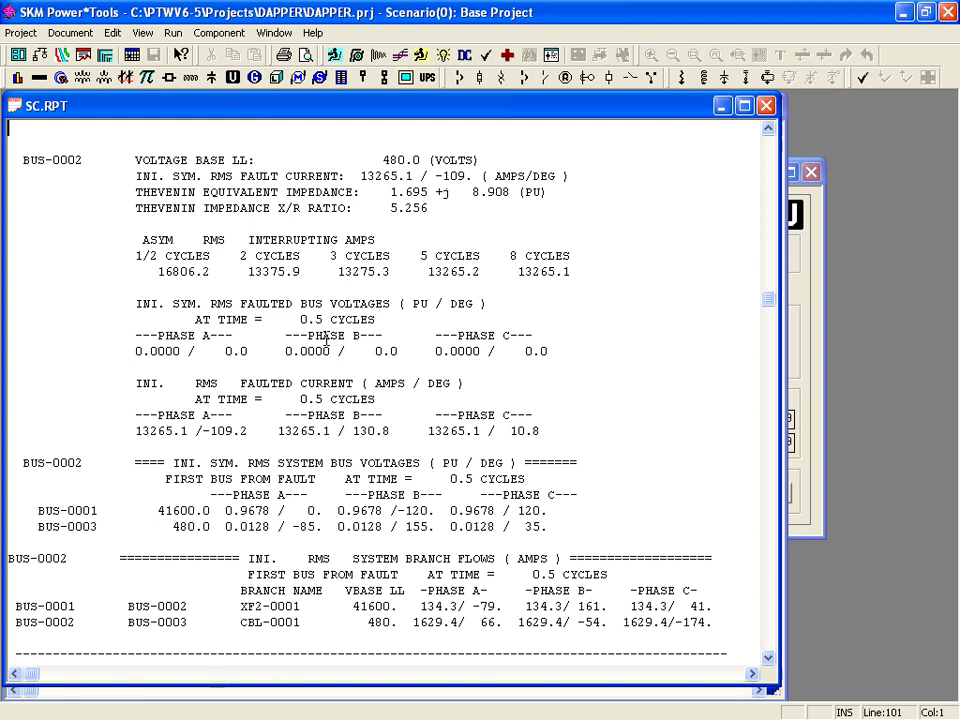
click(765, 105)
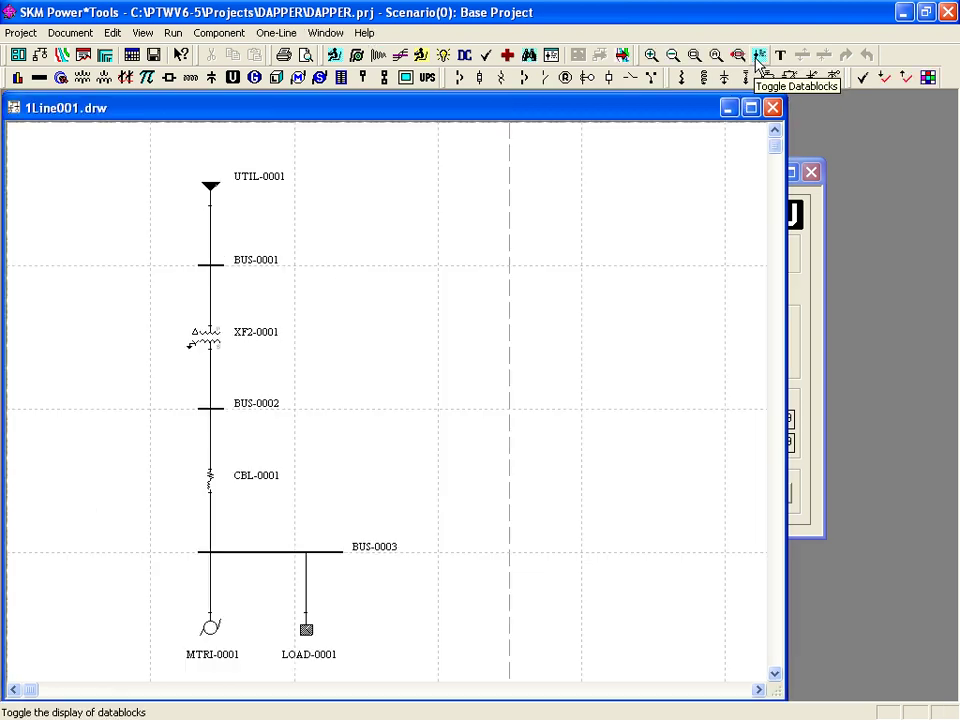
Step: Turn on load-flow datablocks on the one-line, inspect XF2-0001's data, and return to the drawing
click(759, 58)
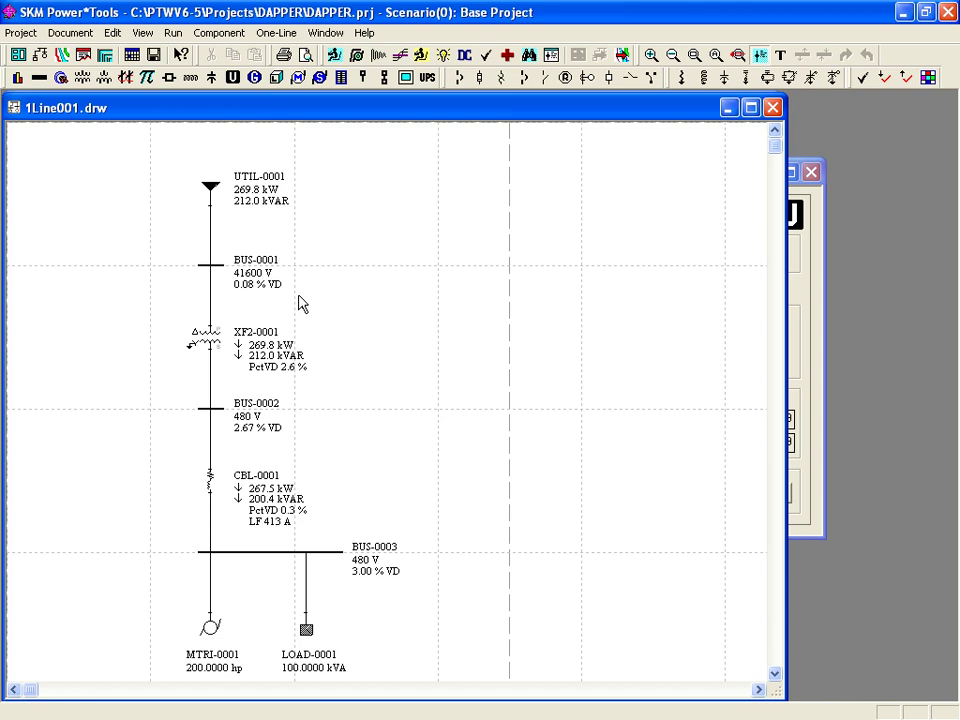
double_click(258, 333)
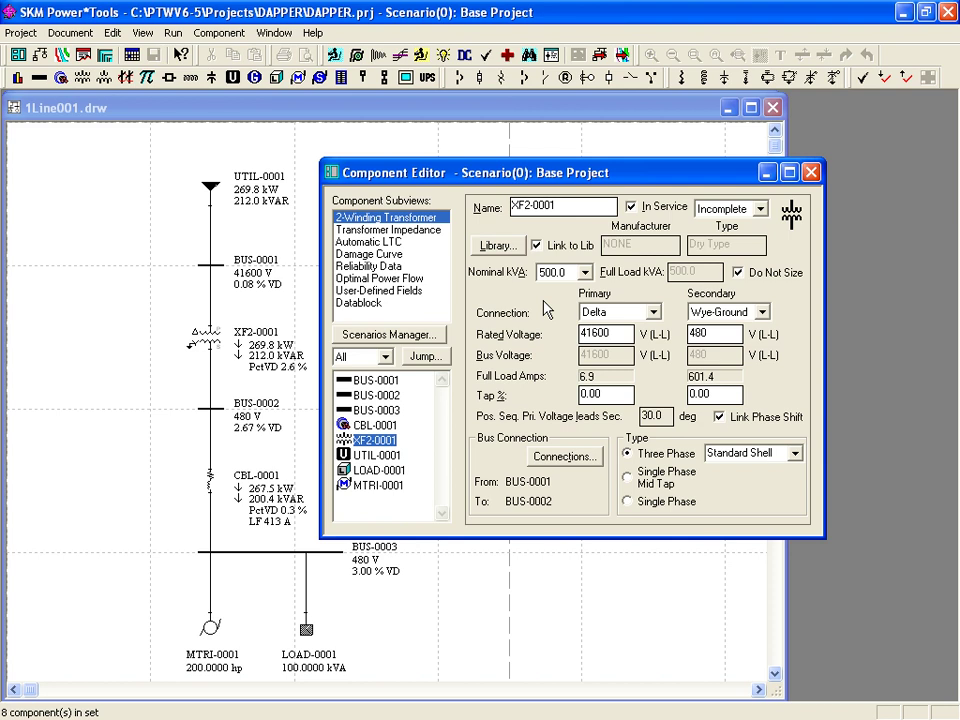
click(397, 221)
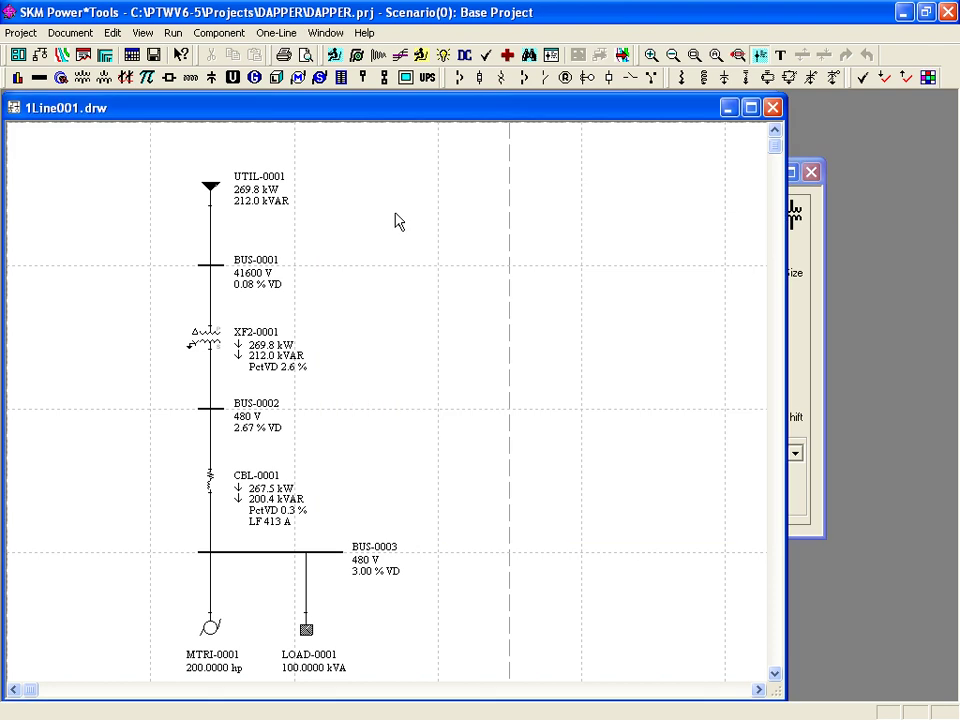